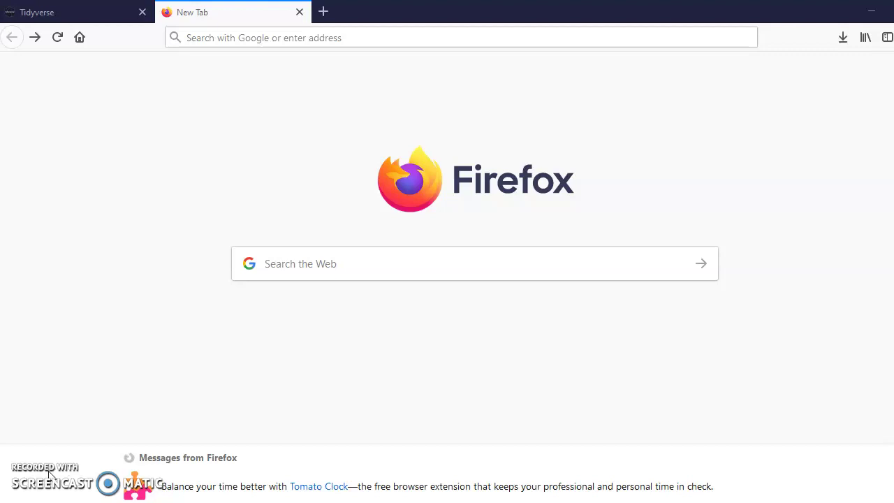
- Search the web for R and open The R Project for Statistical Computing website
click(382, 270)
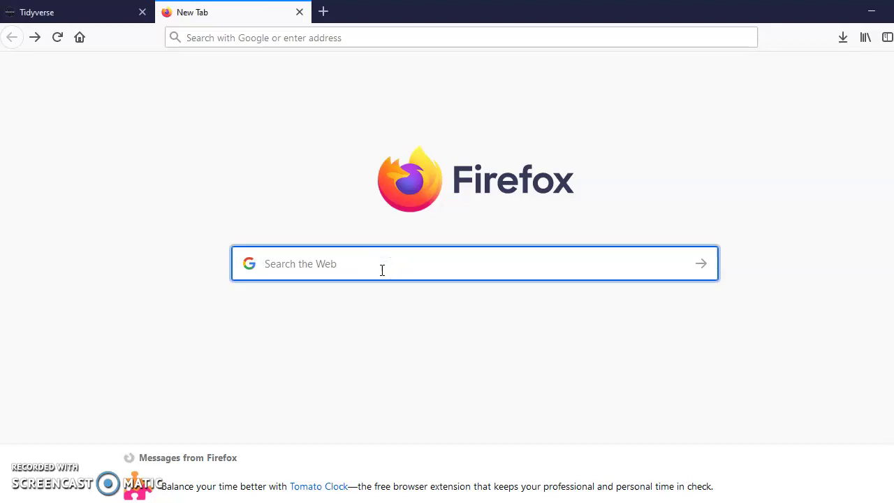
text(R)
key(Return)
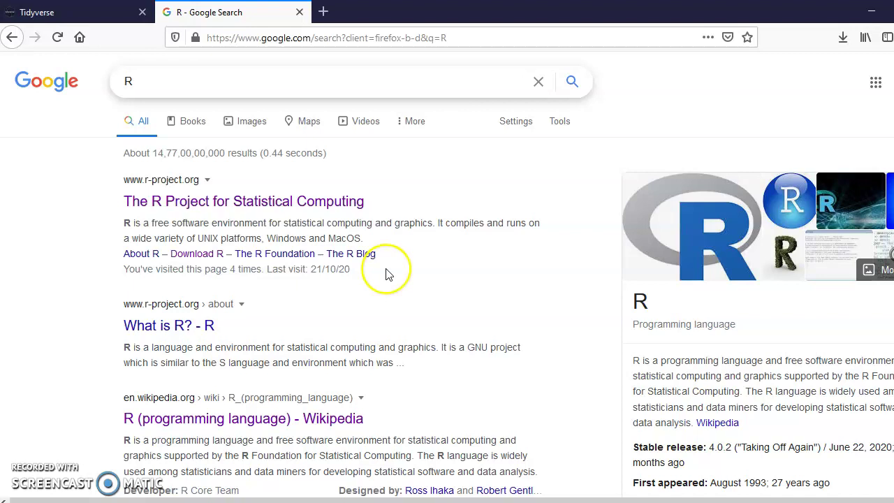
click(195, 200)
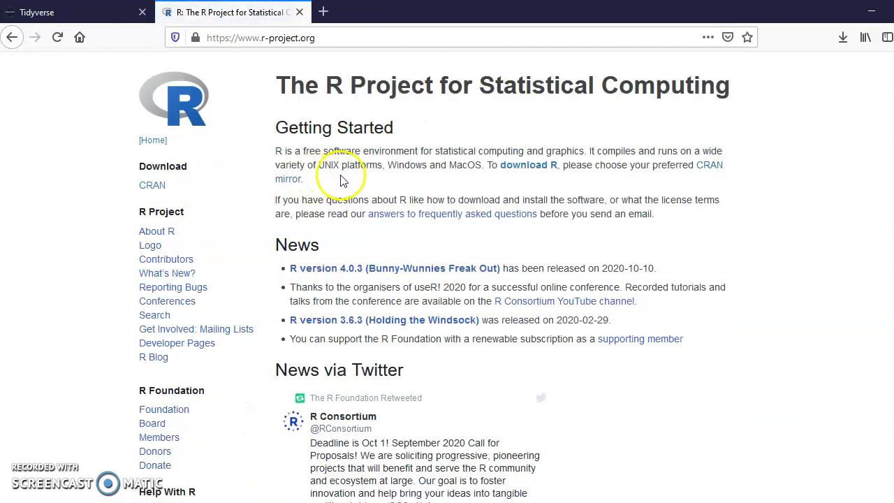
click(158, 193)
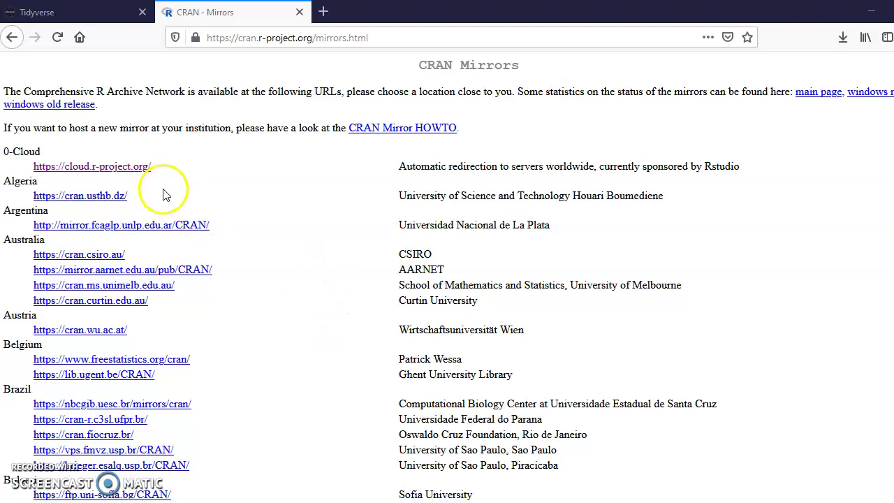
click(144, 173)
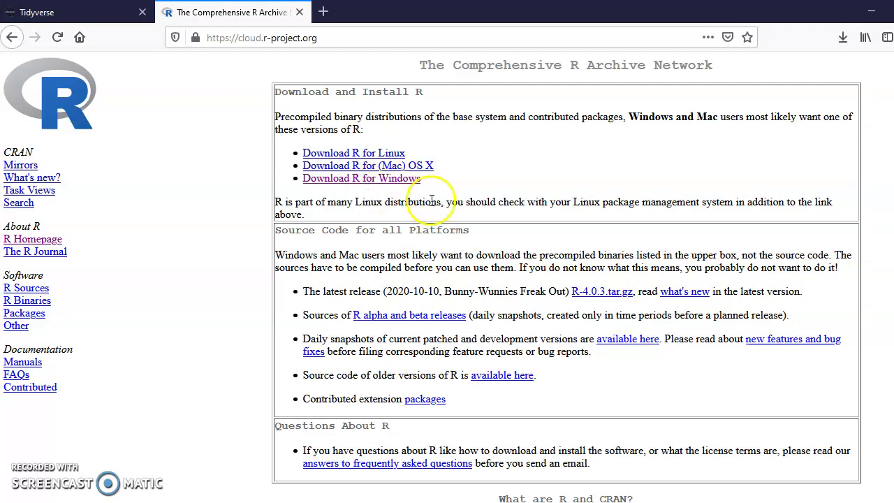
- Download the R 4.0.3 base distribution installer for Windows
click(393, 182)
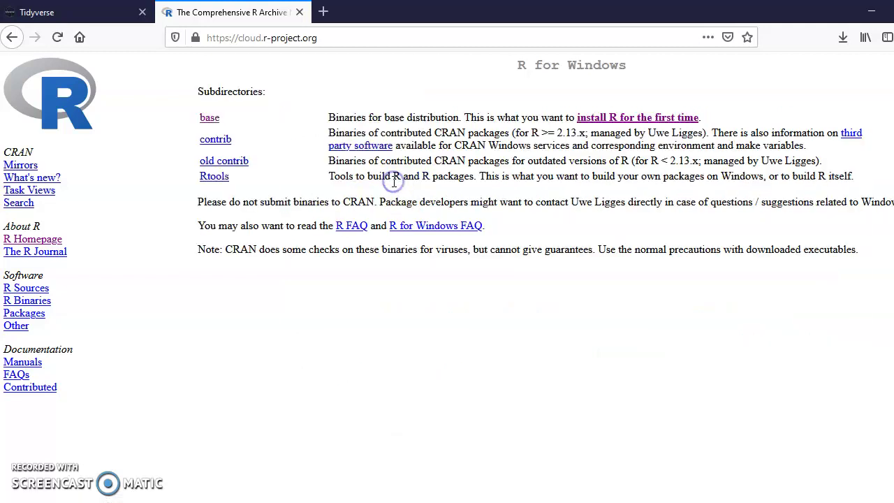
click(209, 119)
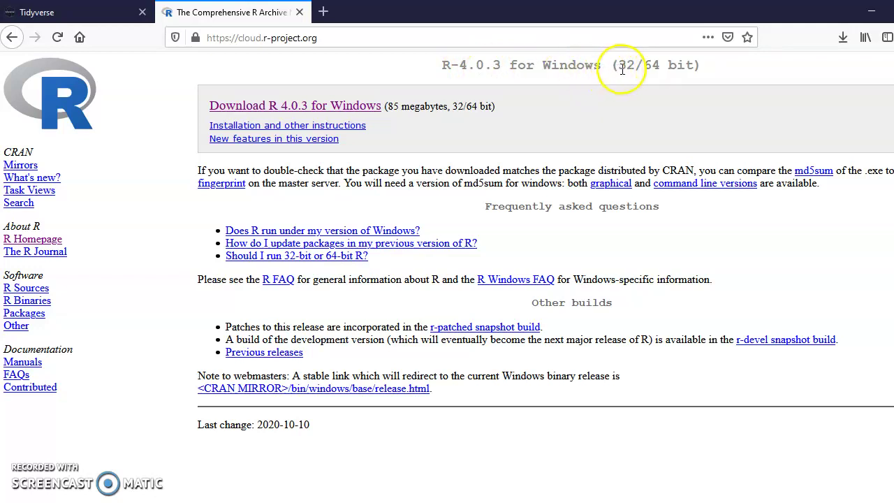
click(341, 108)
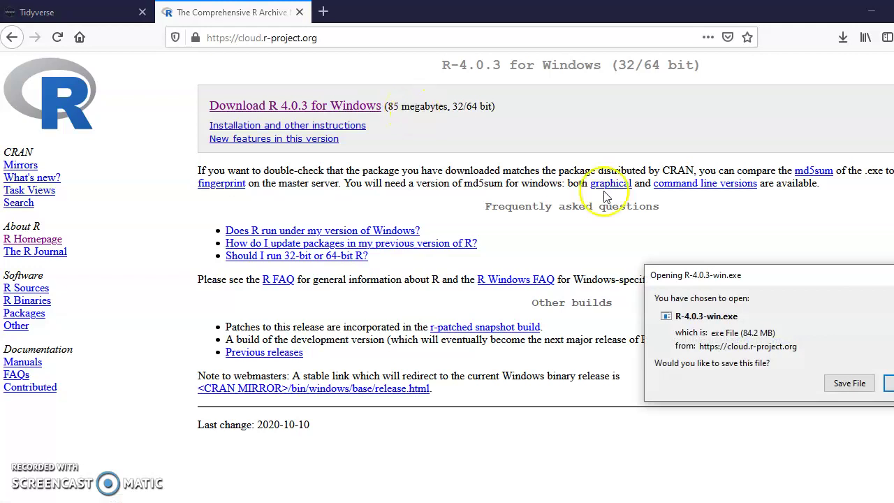
click(839, 395)
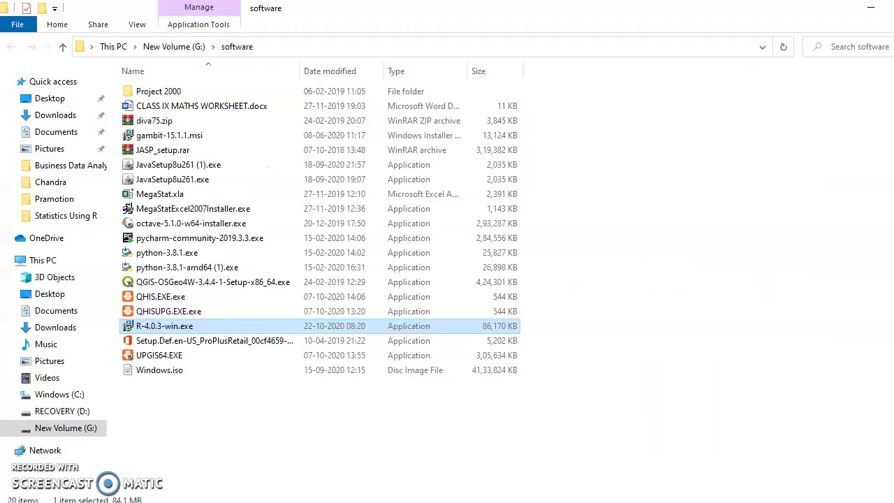
- Run R-4.0.3-win.exe from the software folder, keep English as the setup language and advance to the destination location page
double_click(175, 331)
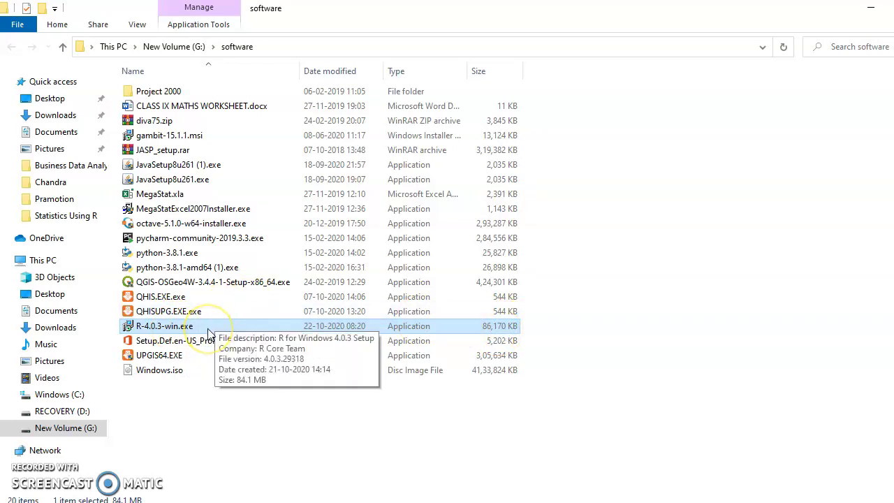
double_click(207, 328)
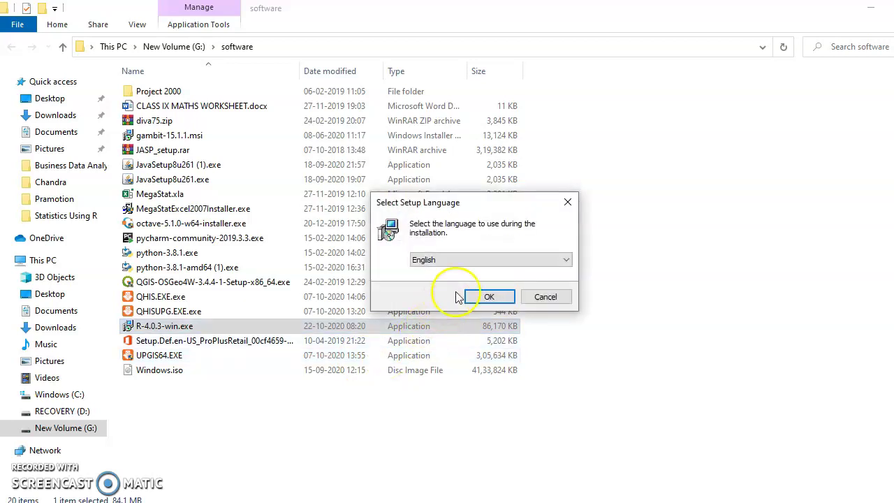
click(485, 296)
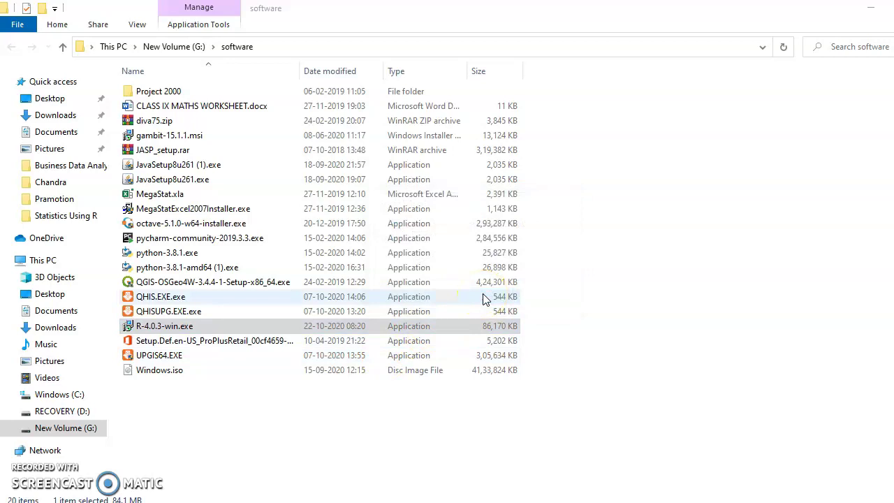
click(548, 375)
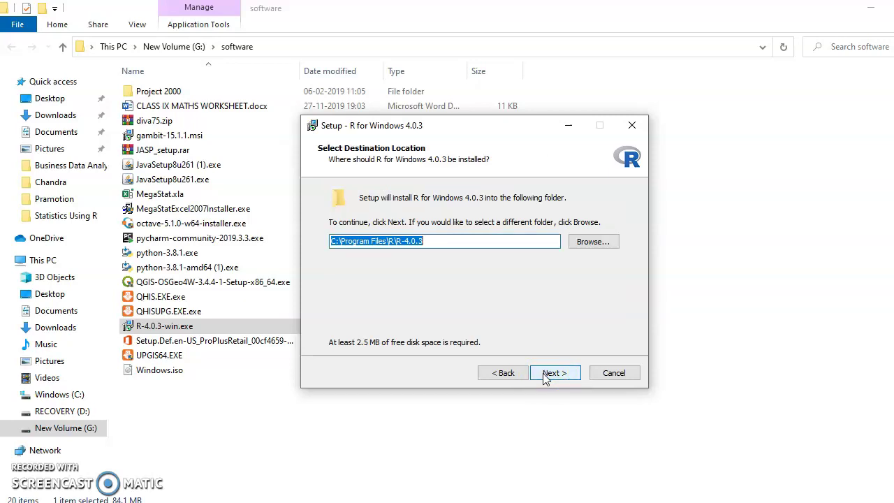
- Exit the R for Windows 4.0.3 setup without installing
click(613, 375)
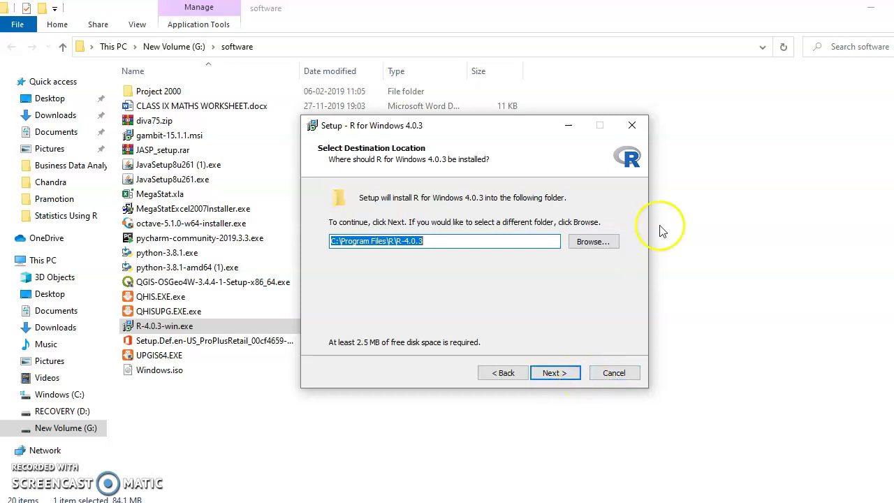
click(630, 129)
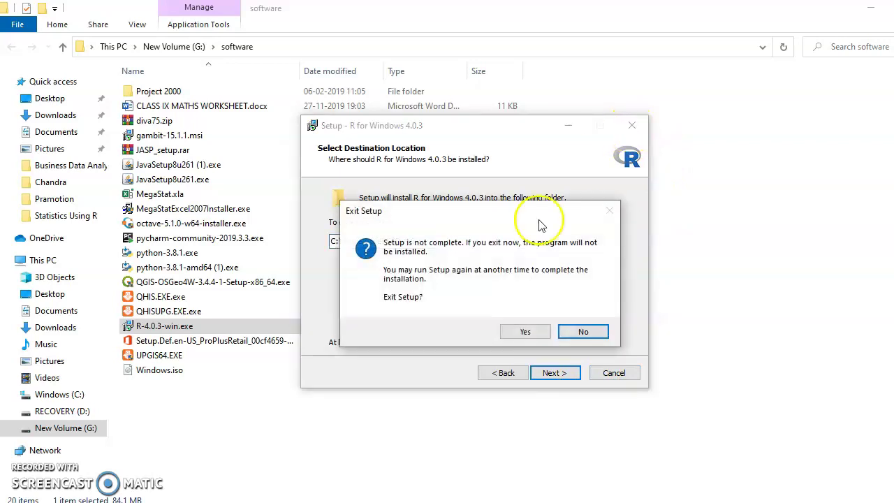
click(529, 334)
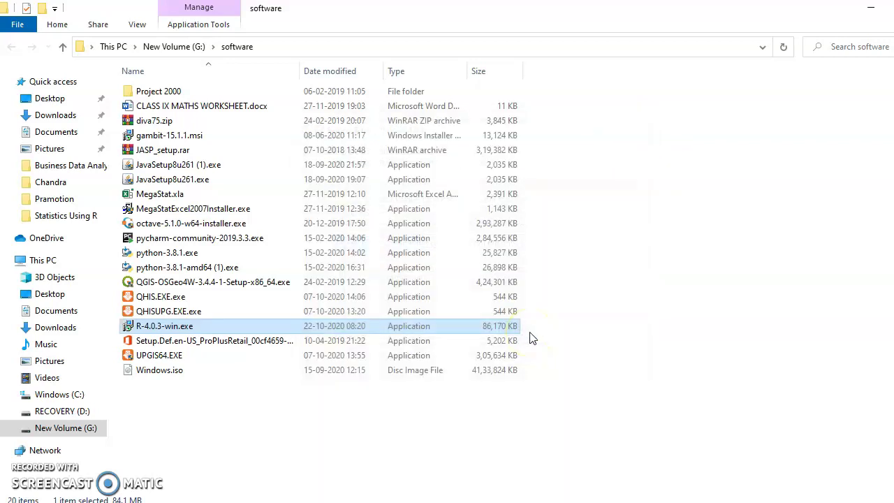
- Switch to RGui and clear the R Console
click(589, 499)
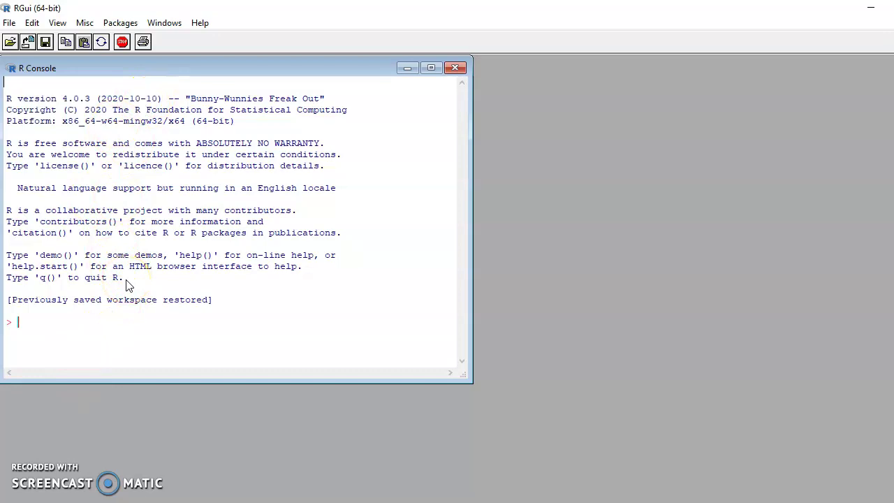
key(ctrl+l)
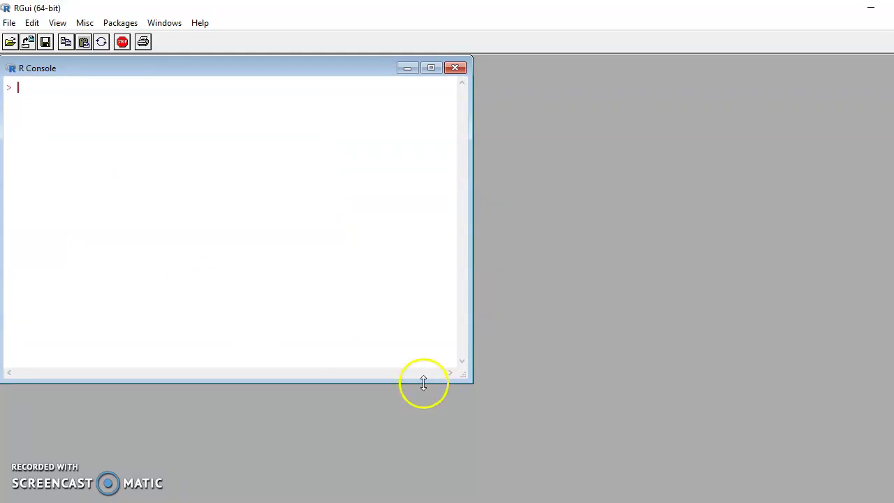
- Minimize RGui and the software folder to return to Firefox, and go to google.com
click(868, 7)
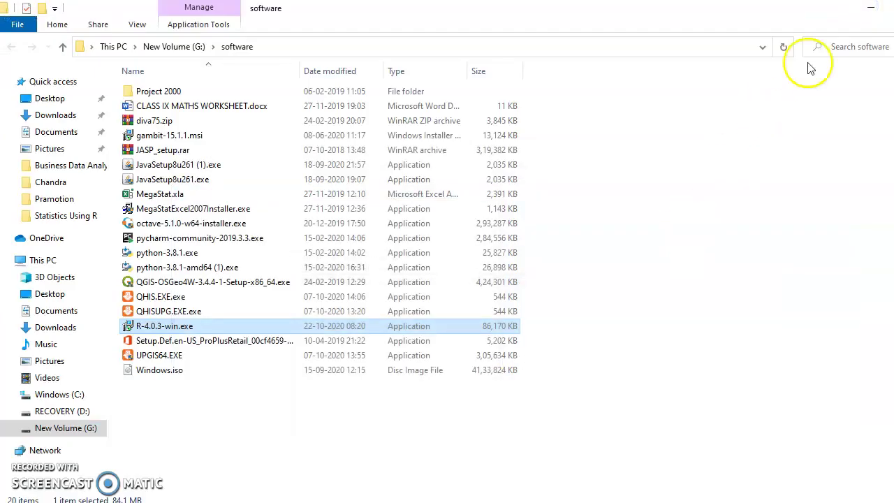
click(871, 8)
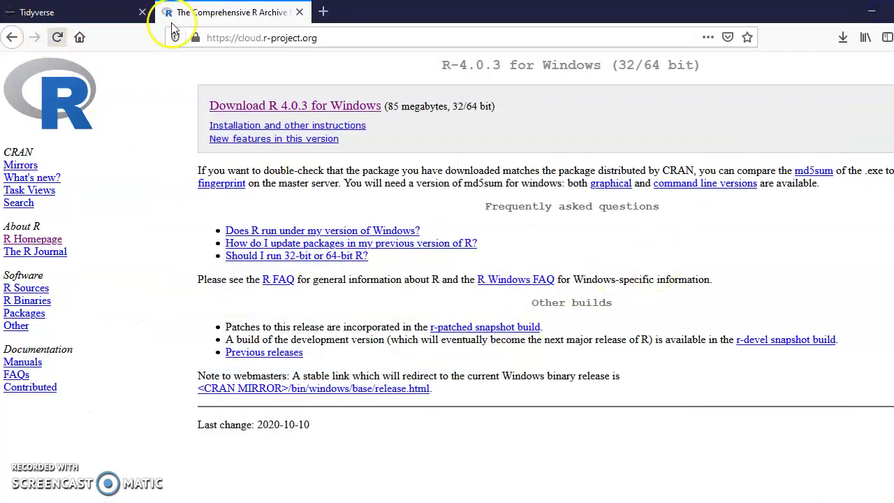
click(237, 38)
text(google.com/)
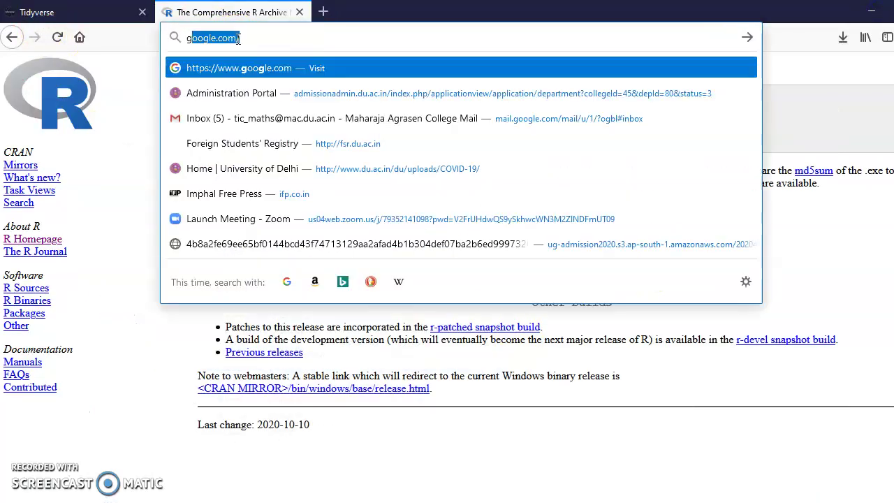
key(Return)
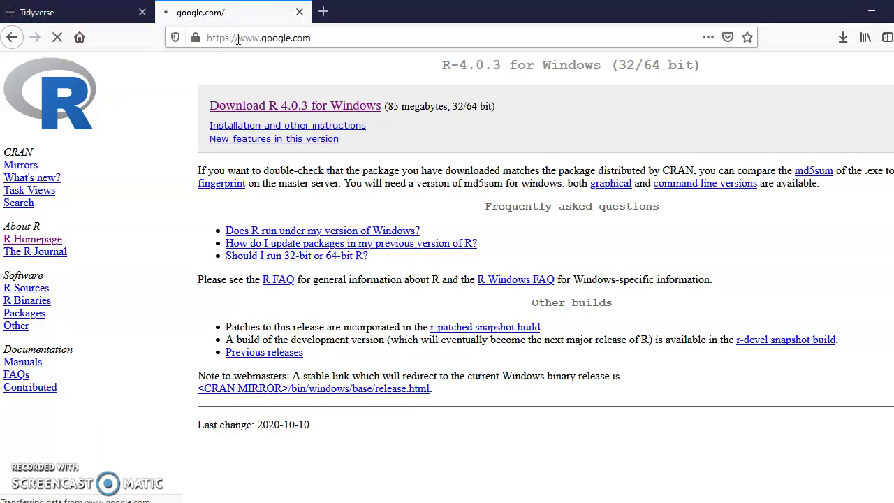
- Search Google for r studio and open the RStudio Download page
text(R studi)
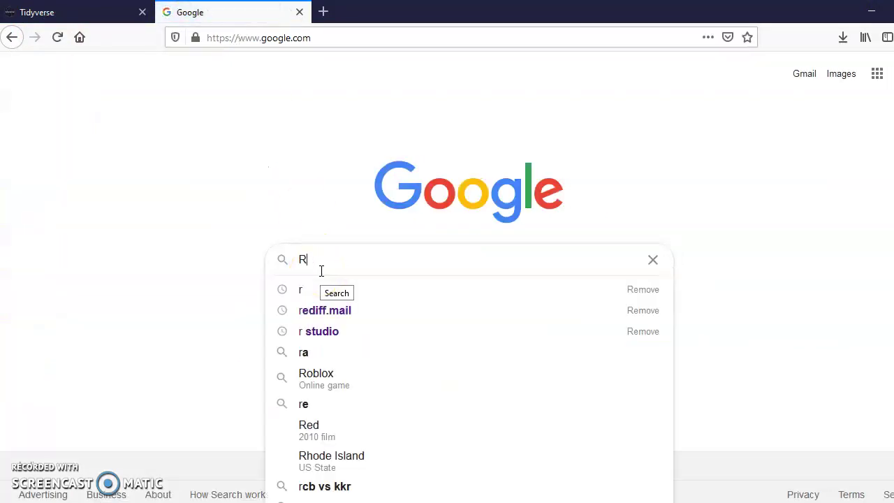
click(312, 293)
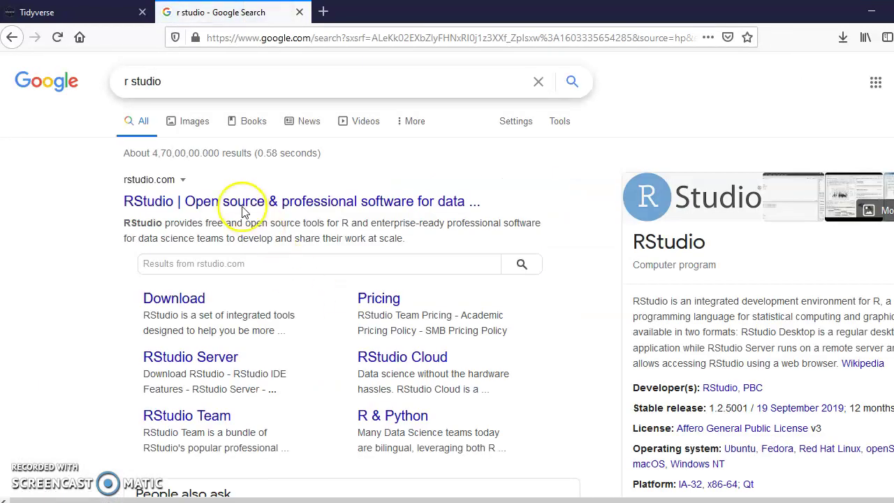
click(169, 305)
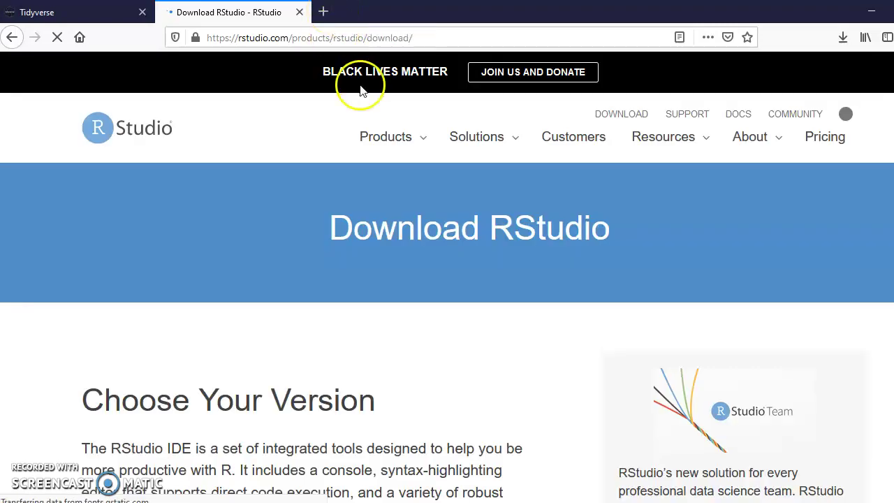
- Choose the free, open source RStudio Desktop edition from the version comparison to reach its download section
scroll(447, 279, down, 10)
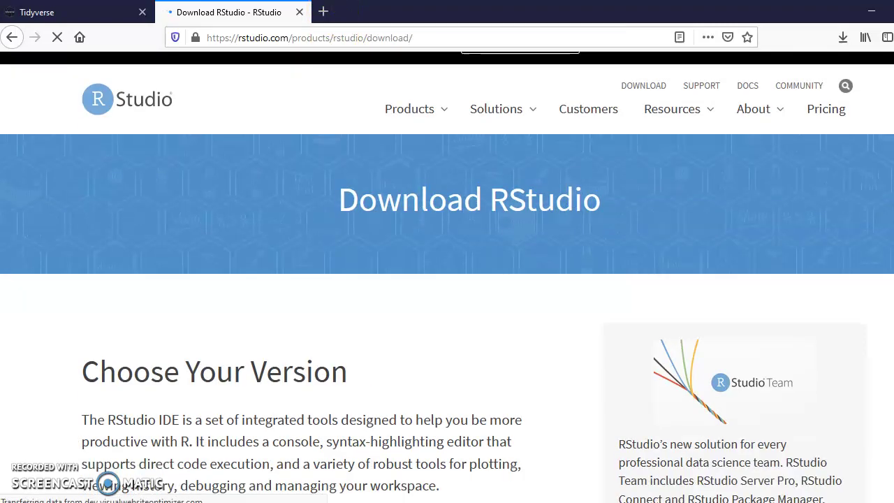
scroll(447, 279, down, 1)
scroll(447, 279, up, 3)
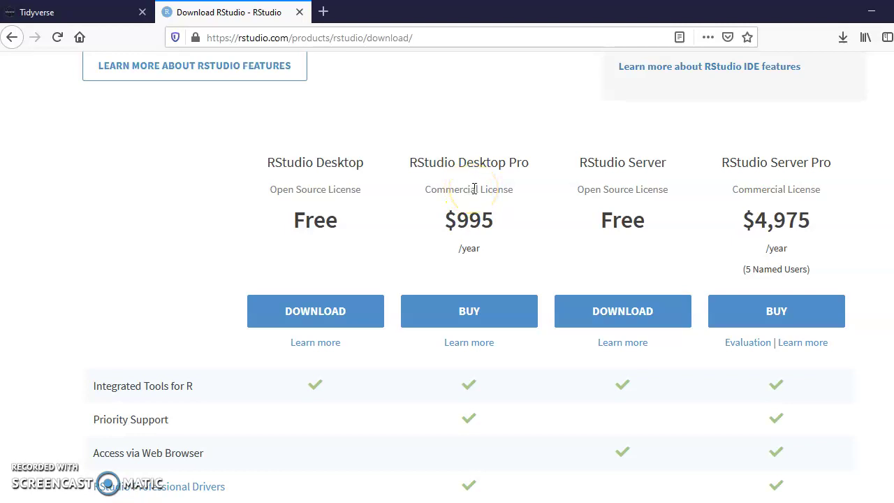
click(427, 192)
click(341, 309)
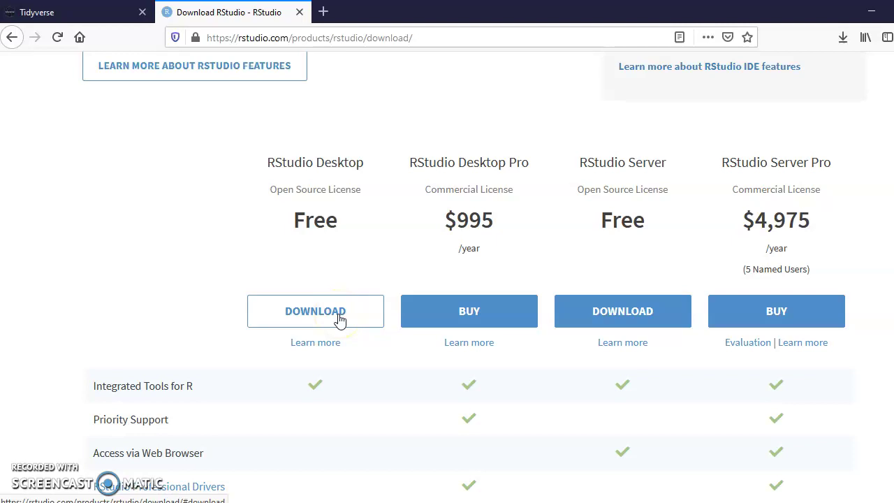
click(340, 319)
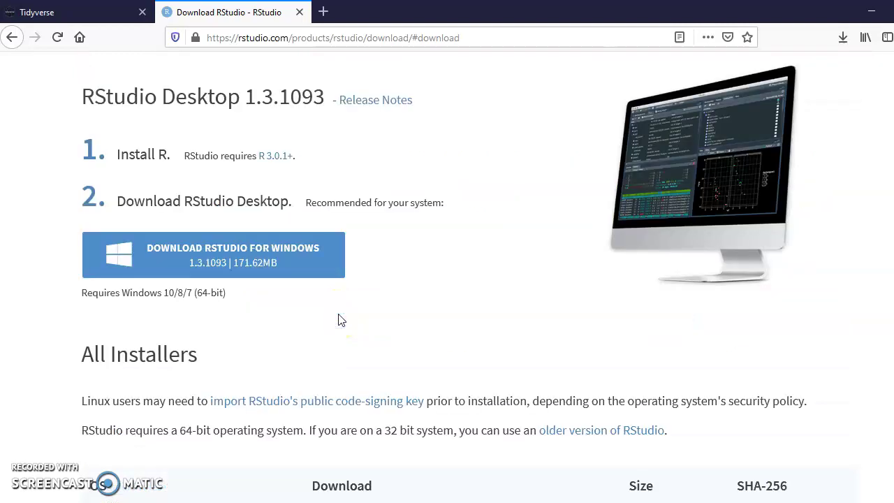
- Request the RStudio 1.3.1093 installer for Windows and dismiss the save prompt
click(225, 278)
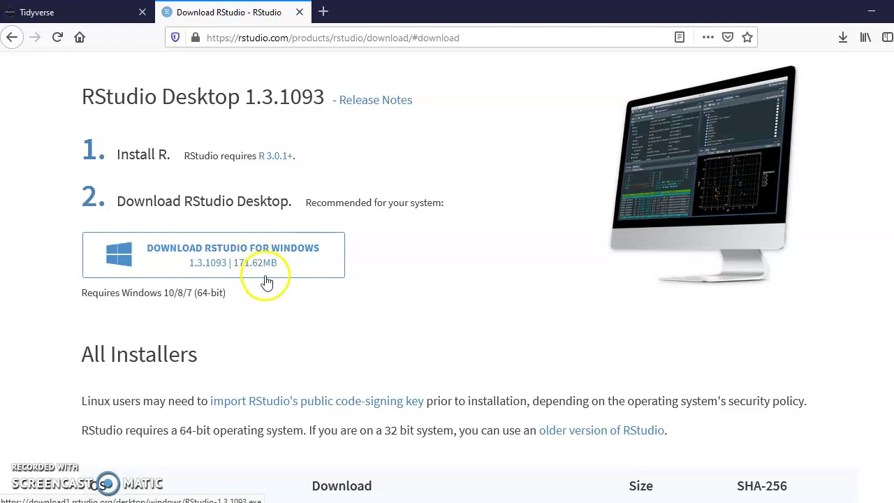
click(254, 259)
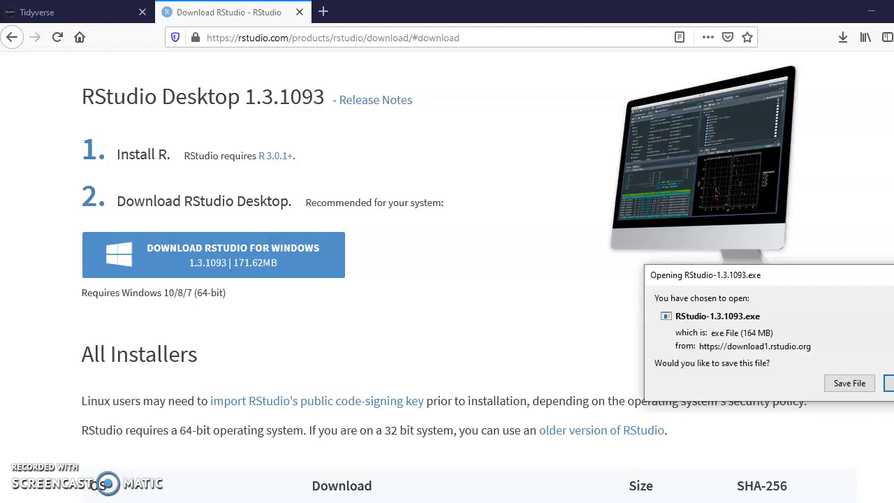
key(Escape)
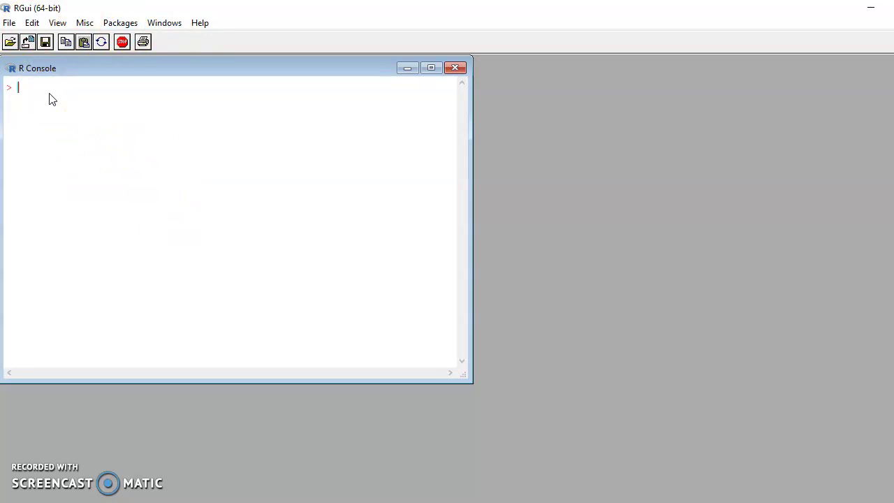
- Switch to RGui and run 2+2 and print("hello") in the R Console
text(2+2)
key(Return)
text(print("hello"))
key(Return)
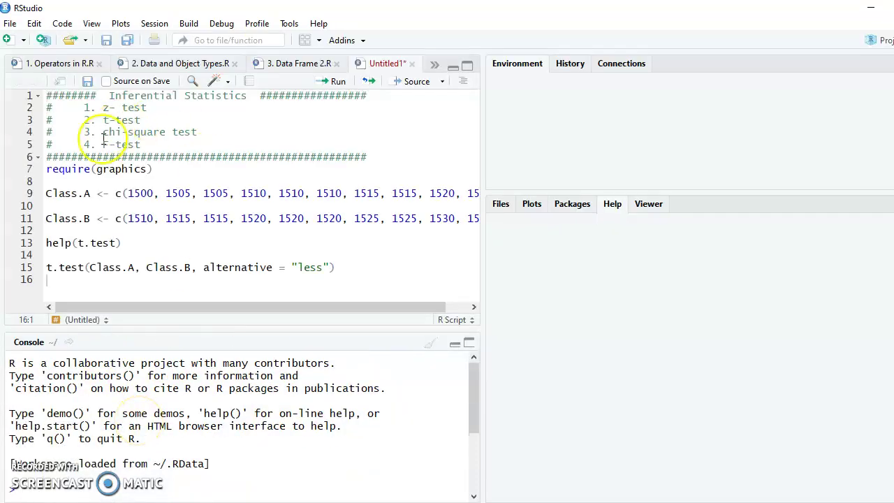
- Switch to RStudio and look through the Operators in R, Data and Object Types, and Data Frame 2 scripts
click(68, 67)
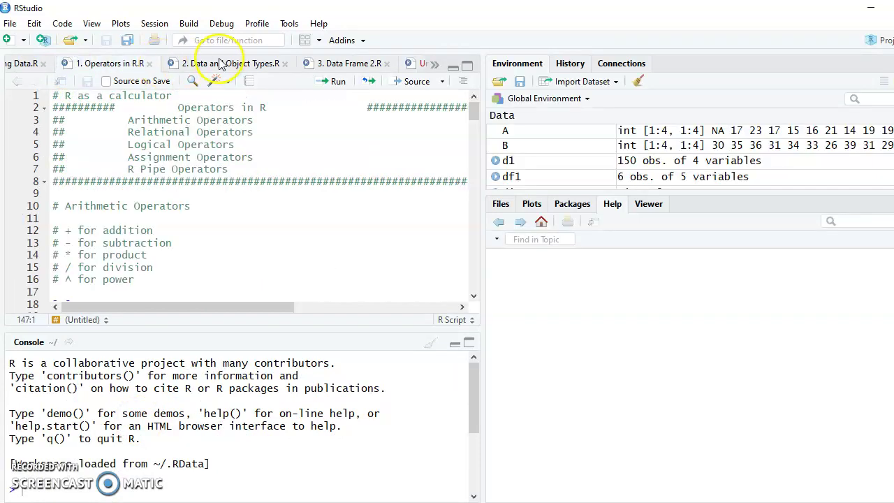
click(224, 64)
click(340, 64)
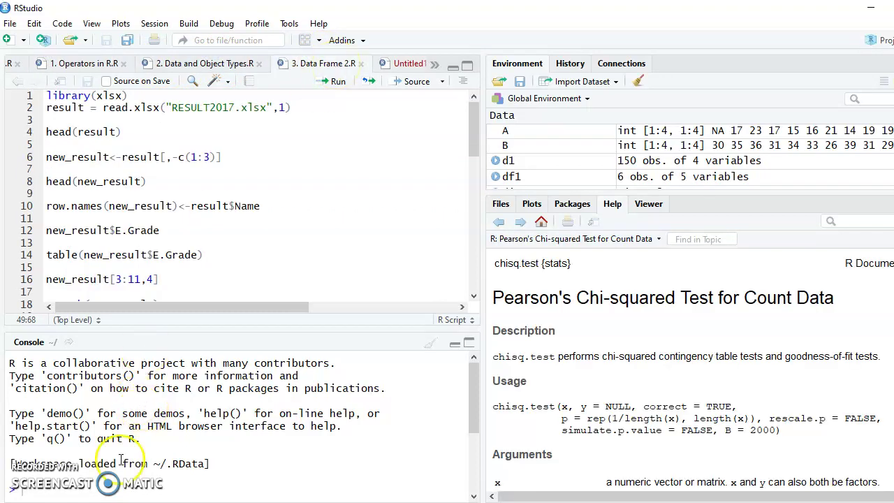
- Clear all startup text from the RStudio console, leaving an empty prompt ready for commands
click(110, 491)
mouse_move(597, 502)
click(282, 438)
key(ctrl+l)
click(274, 428)
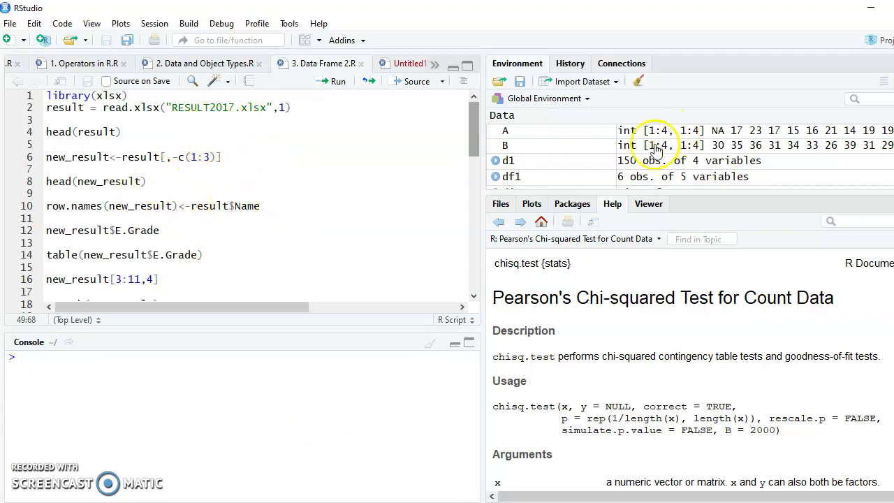
- Look through the session's history, connections and environment, as well as the files, plots and installed packages
click(569, 67)
click(611, 64)
click(517, 64)
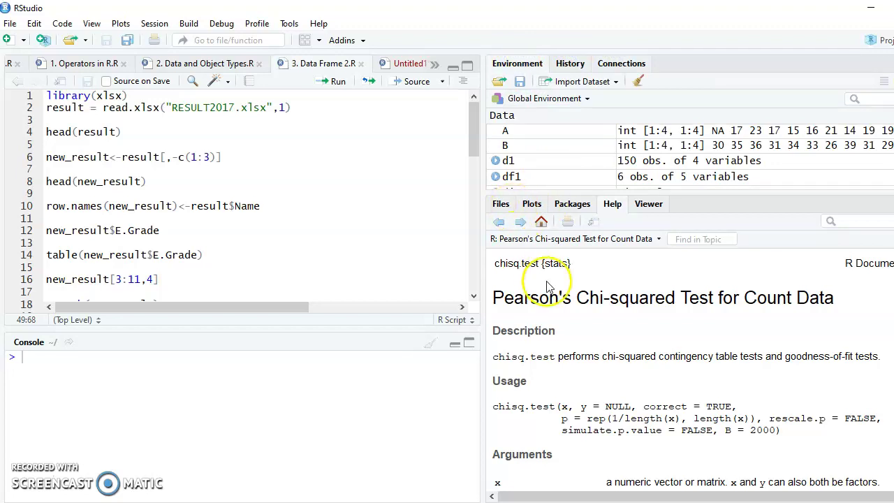
click(502, 204)
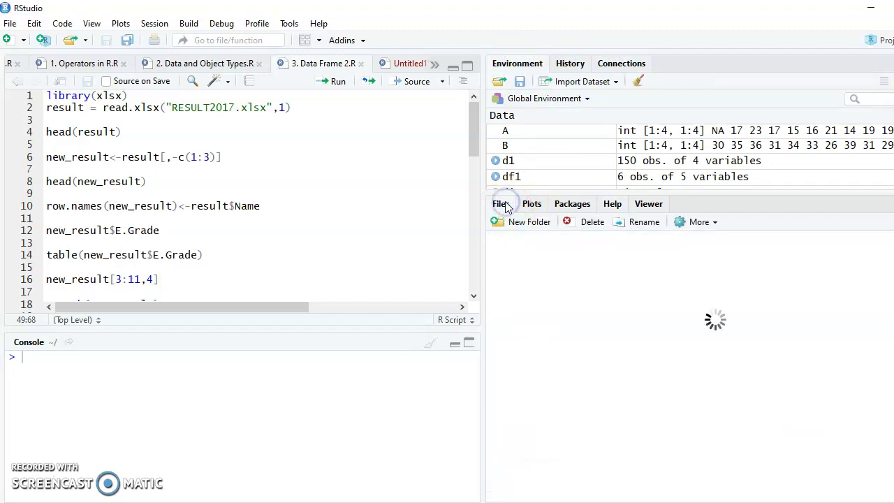
click(532, 205)
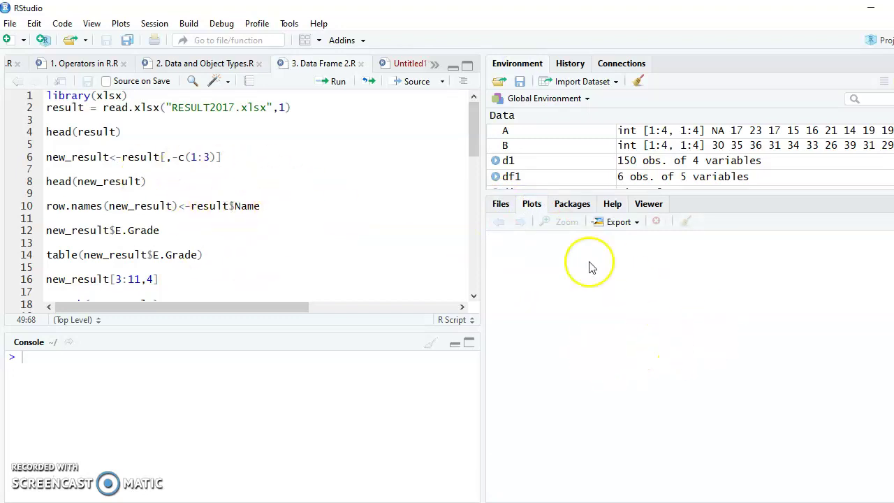
click(574, 206)
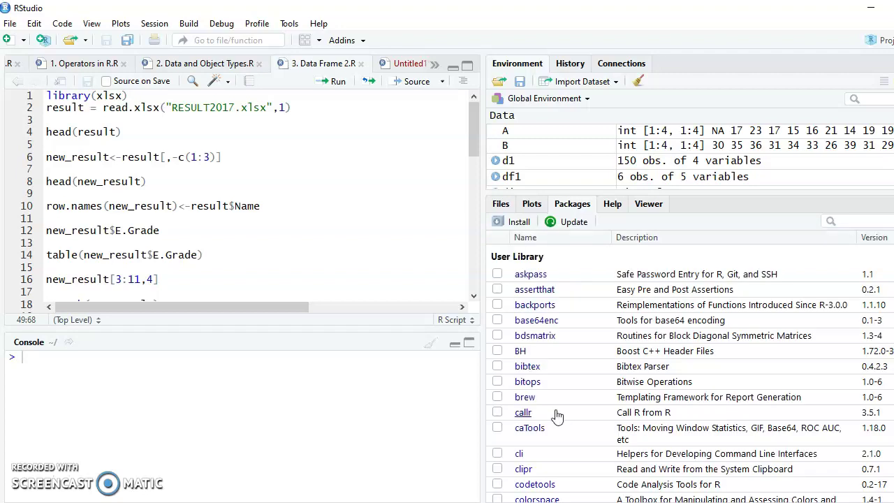
- Run help("Normal") in the console to bring up the documentation on the normal distribution
click(612, 204)
click(133, 371)
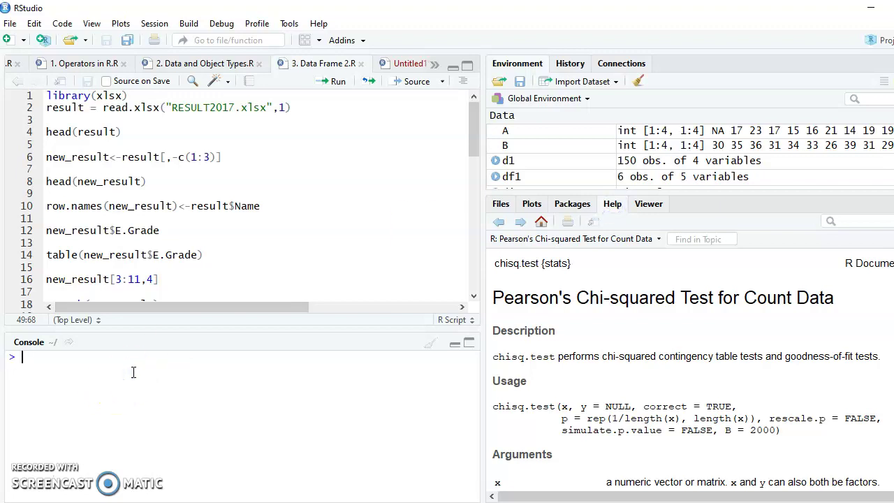
text(help(norm)
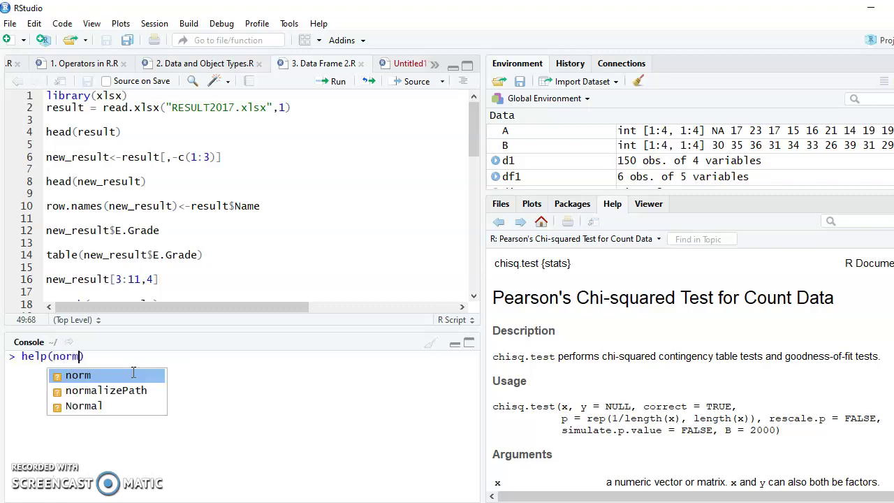
click(105, 406)
key(Return)
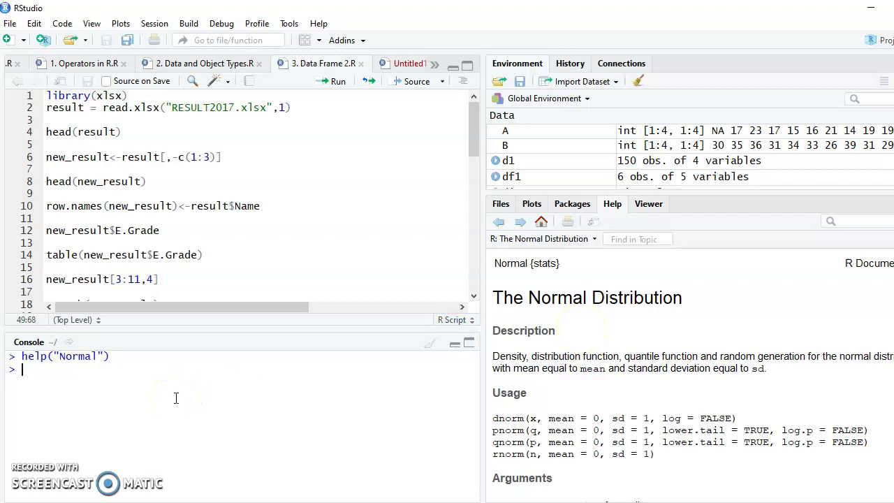
- Look at the Viewer for local web content and return to the console prompt
click(648, 210)
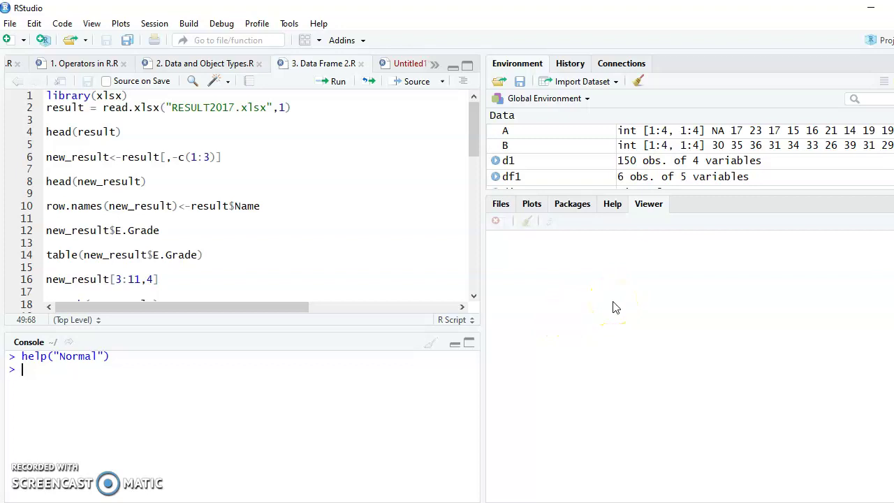
click(190, 395)
click(190, 395)
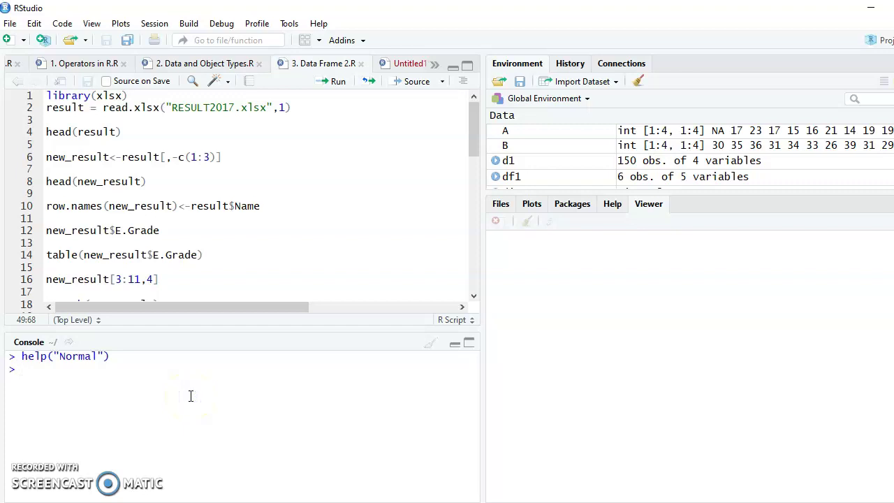